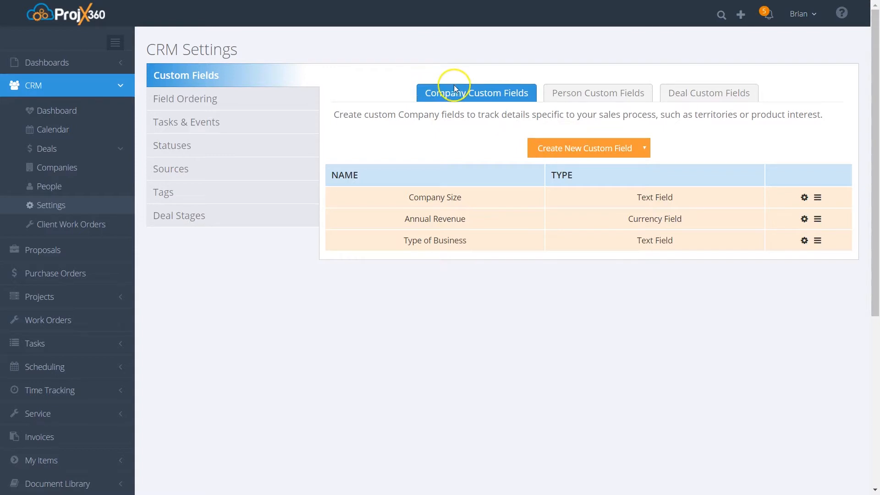
# Step: Review the person and deal custom fields, then return to the company custom fields
pyautogui.click(572, 99)
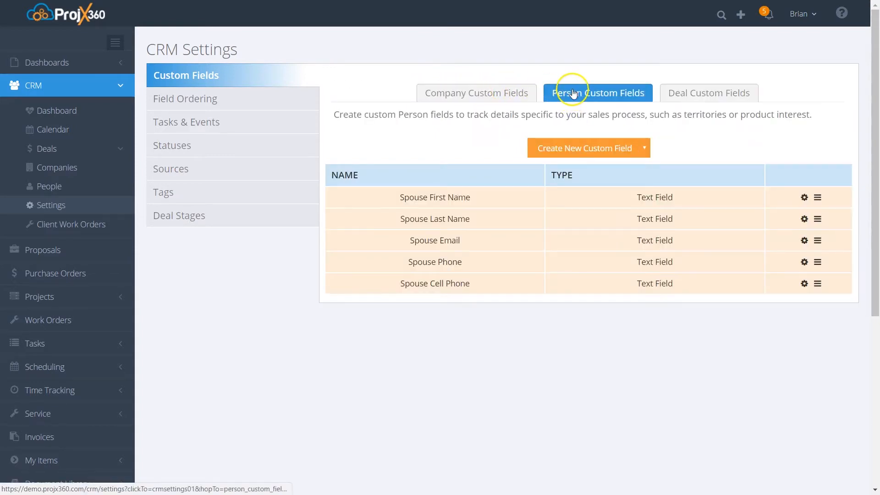
pyautogui.click(710, 94)
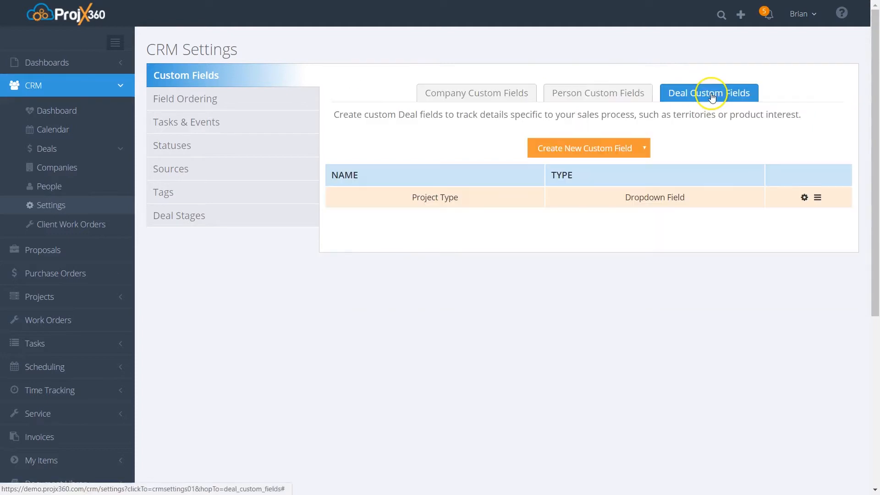
pyautogui.click(495, 99)
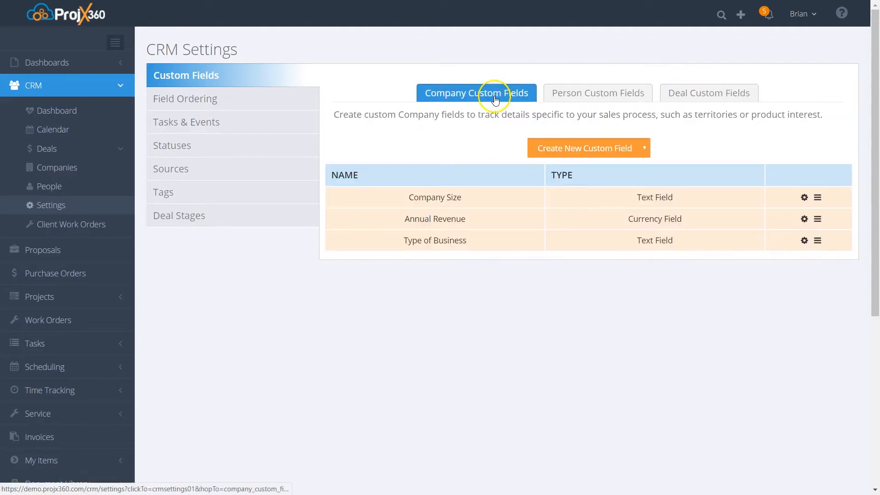
# Step: Create a company custom field of type Number Field named "Number of Employees" and save it
pyautogui.click(598, 154)
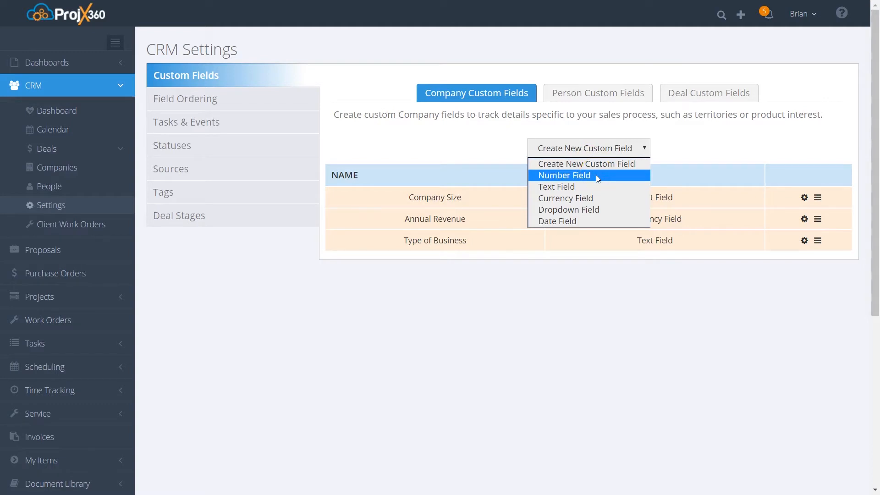
pyautogui.click(597, 178)
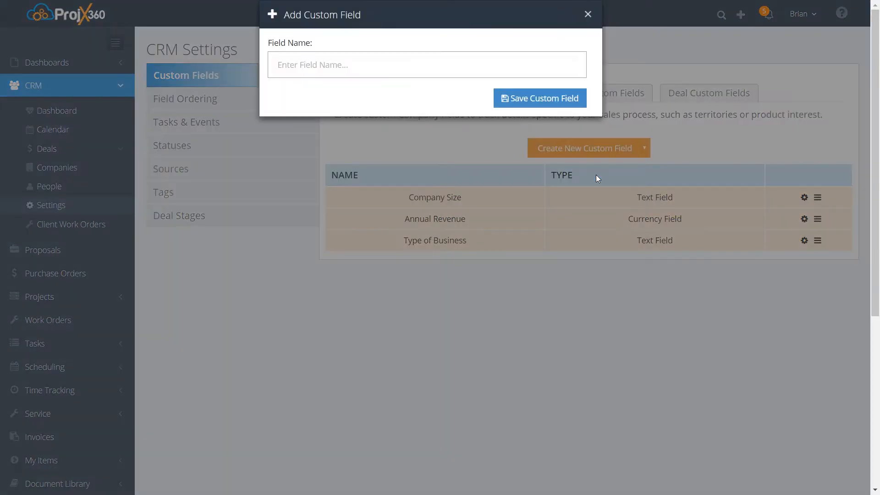
pyautogui.click(377, 73)
pyautogui.write('Number of Employees')
pyautogui.click(514, 99)
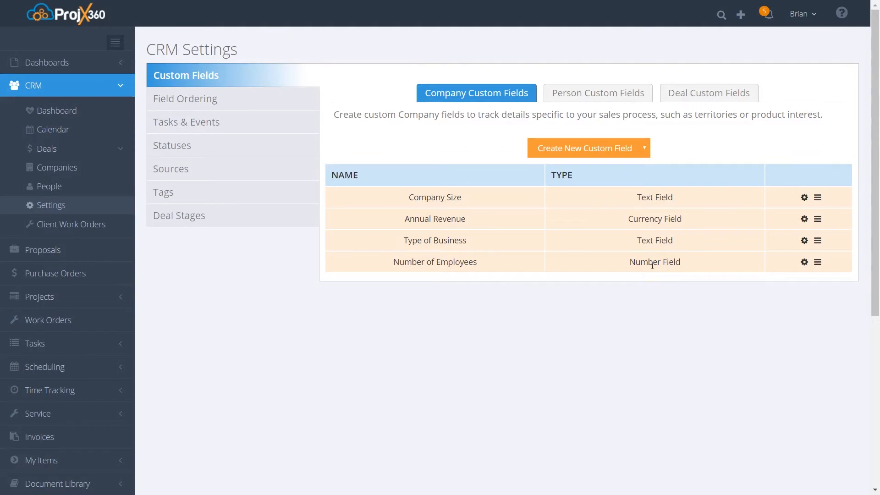
# Step: Move the Number of Employees field above Type of Business in the company custom fields list
pyautogui.click(805, 262)
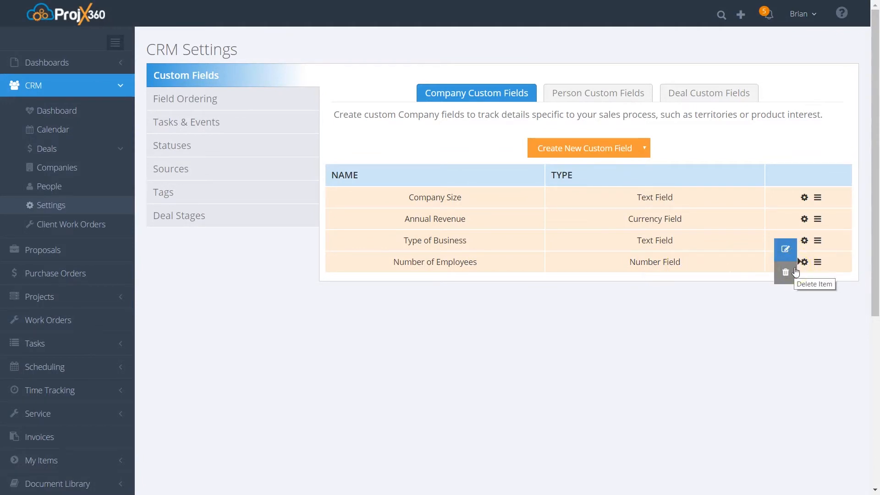
pyautogui.click(824, 264)
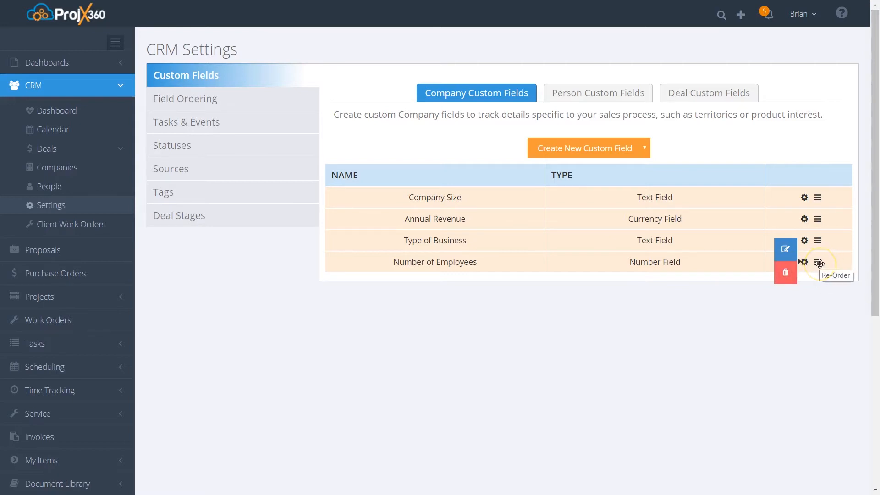
pyautogui.moveTo(819, 262); pyautogui.dragTo(814, 238)
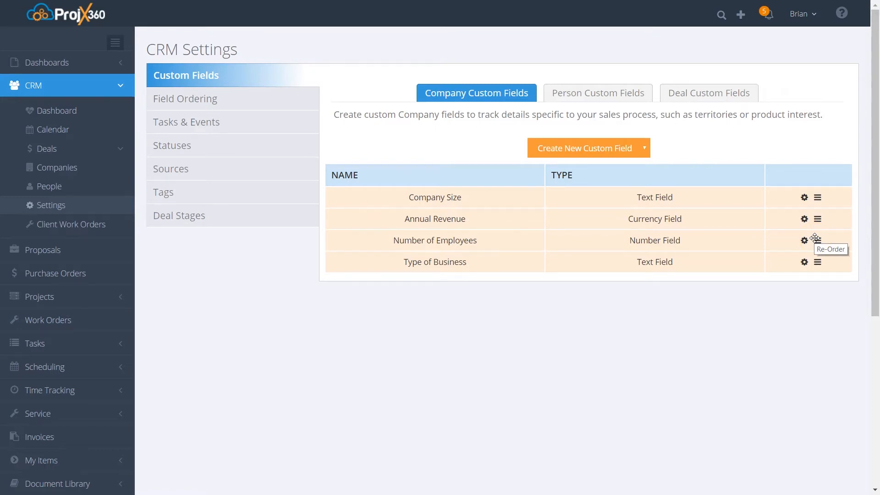
# Step: Start a new company custom field of type Dropdown Field and name it "Company Size"
pyautogui.click(586, 147)
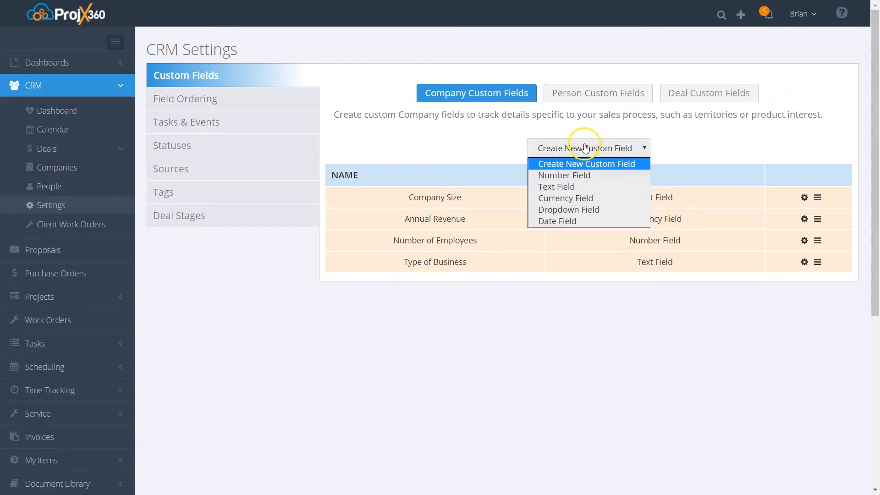
pyautogui.click(578, 188)
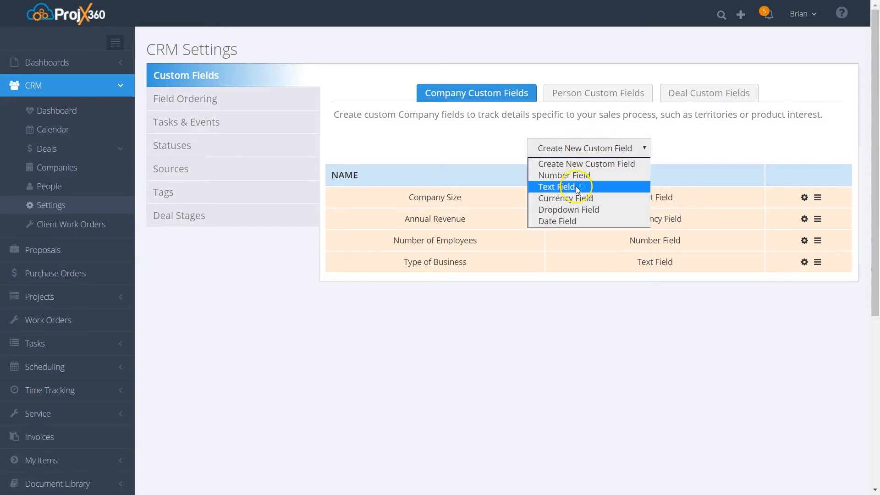
pyautogui.click(599, 208)
pyautogui.click(339, 108)
pyautogui.click(315, 63)
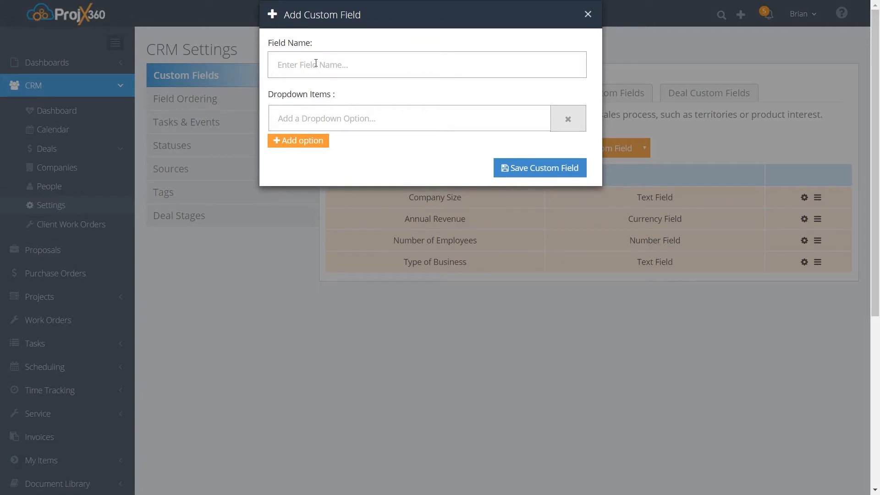
pyautogui.write('Company Size')
# Step: Add the dropdown options 0-10, 11-20 and 21-30 to the Company Size field and save it
pyautogui.click(388, 120)
pyautogui.write('-')
pyautogui.press('BackSpace')
pyautogui.write('0-10')
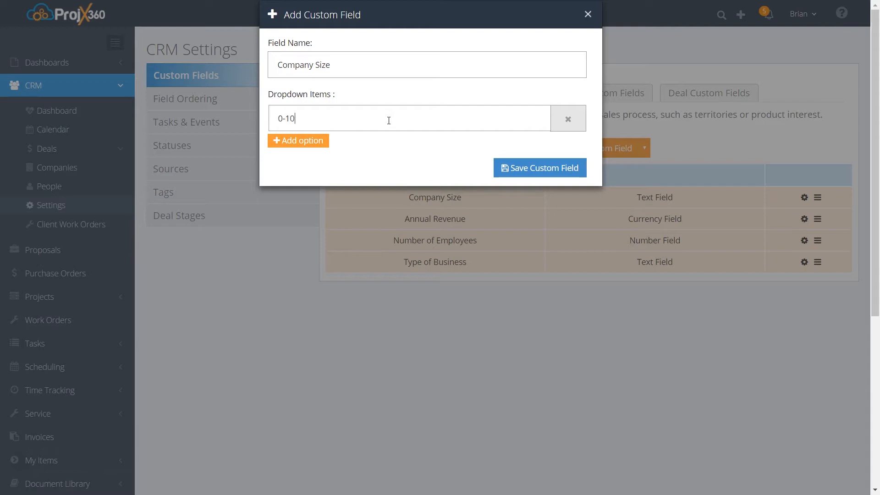
pyautogui.click(317, 140)
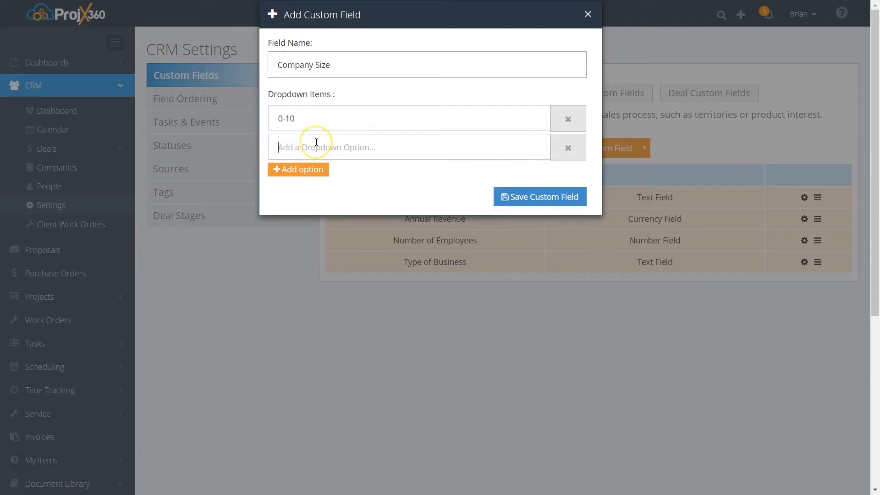
pyautogui.write('11-20')
pyautogui.click(305, 171)
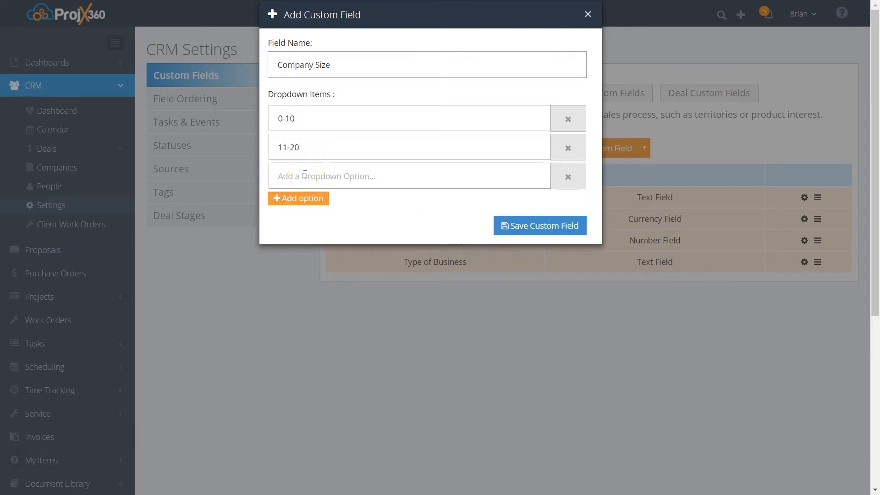
pyautogui.write('21-30')
pyautogui.click(559, 235)
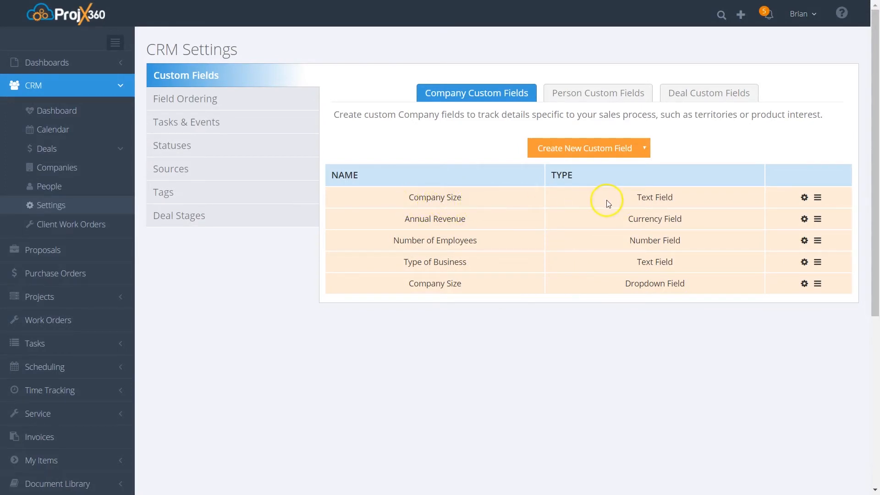
# Step: Delete the Company Size text field from the company custom fields
pyautogui.click(803, 198)
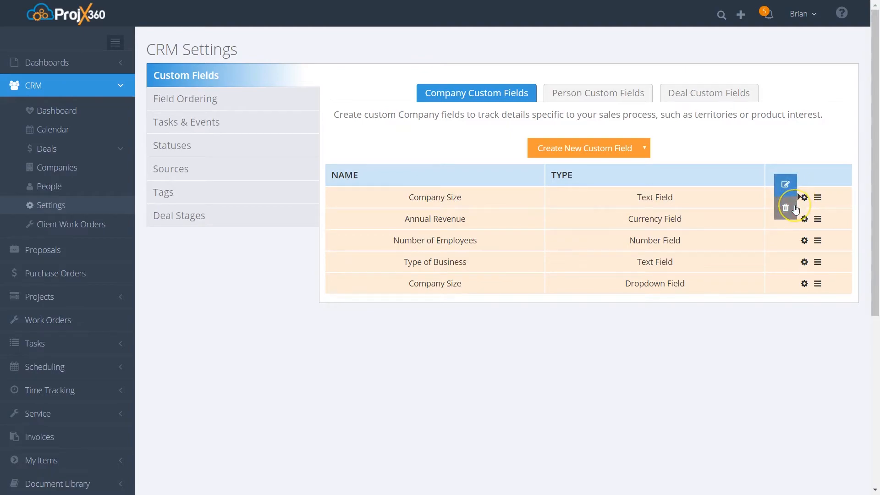
pyautogui.click(786, 207)
pyautogui.click(563, 133)
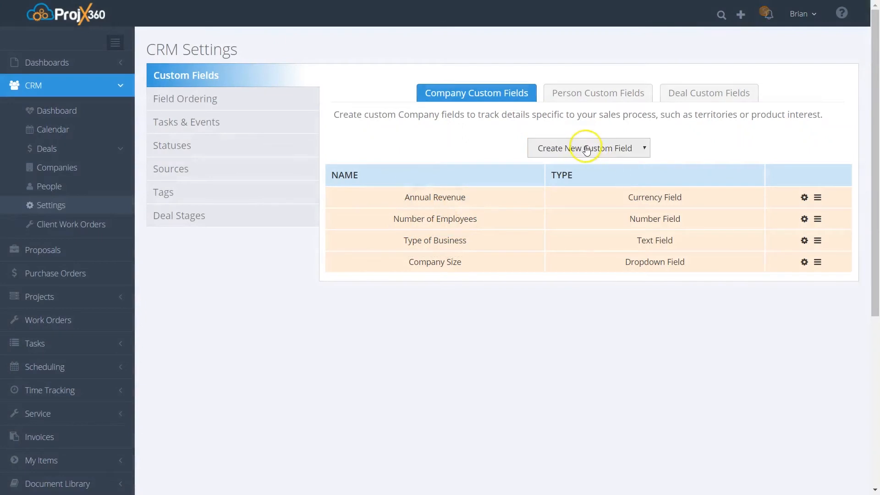
# Step: Check the available custom field types and review the person and deal custom fields
pyautogui.click(618, 152)
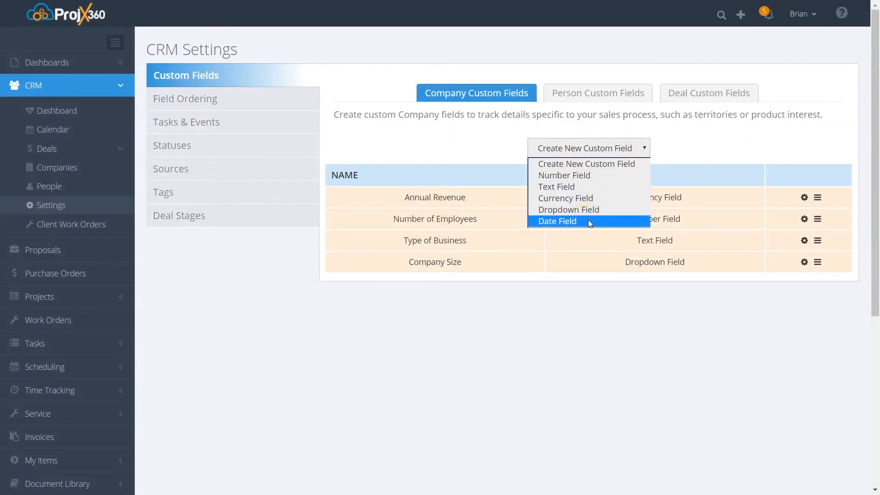
pyautogui.click(686, 137)
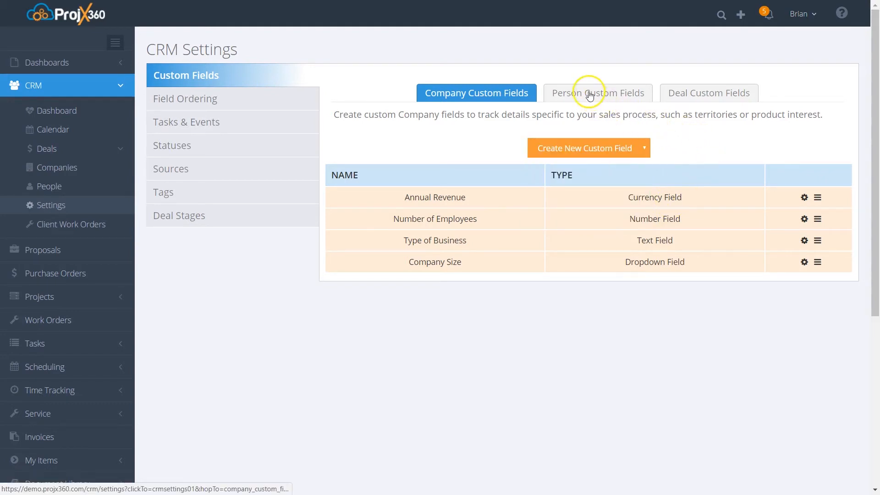
pyautogui.click(571, 94)
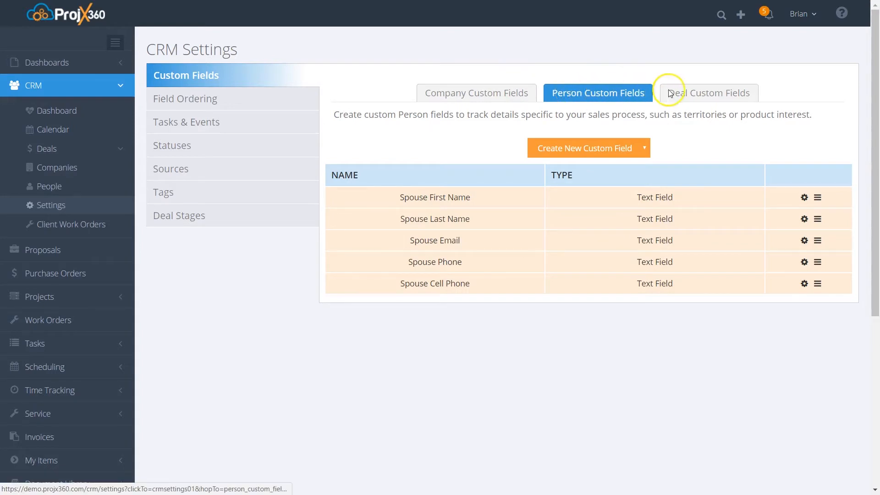
pyautogui.click(692, 94)
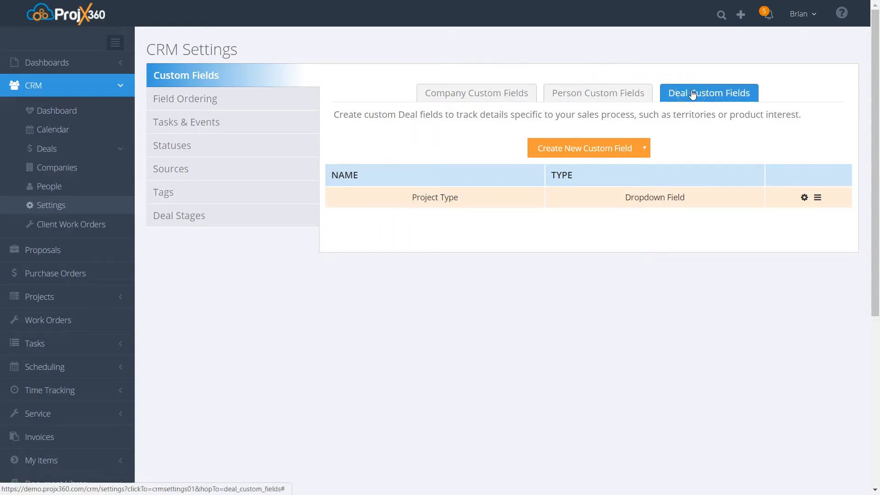
# Step: Hide the Website URL and Address 2 fields in the company field ordering
pyautogui.click(220, 101)
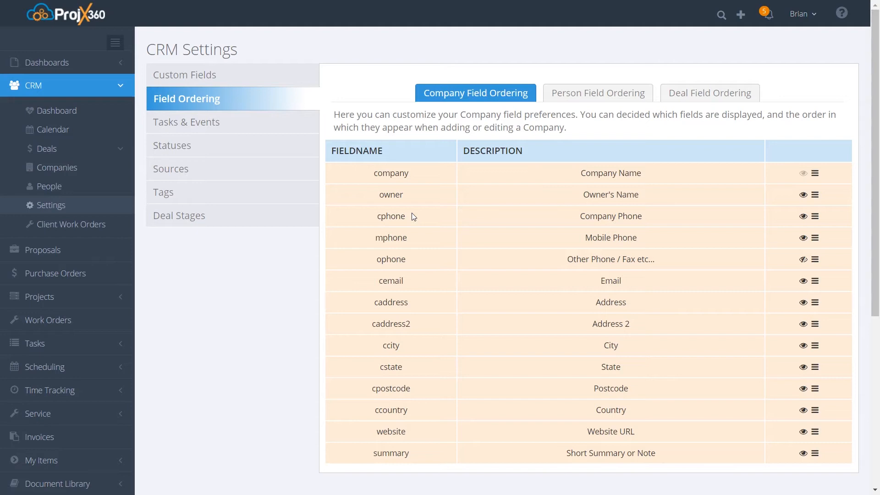
pyautogui.click(448, 96)
pyautogui.click(803, 433)
pyautogui.click(803, 325)
# Step: Reorder the company fields by moving Mobile Phone above Company Phone and Email directly below Owner's Name
pyautogui.moveTo(815, 238); pyautogui.dragTo(807, 216)
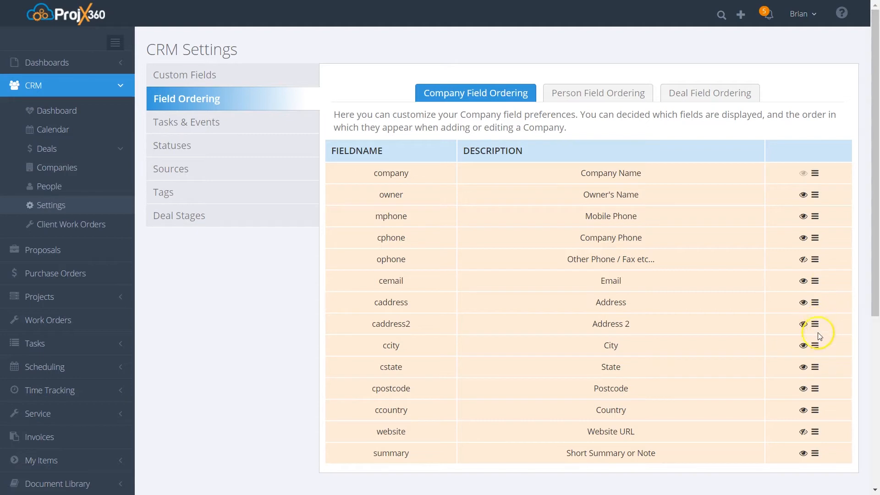
pyautogui.moveTo(817, 283); pyautogui.dragTo(798, 221)
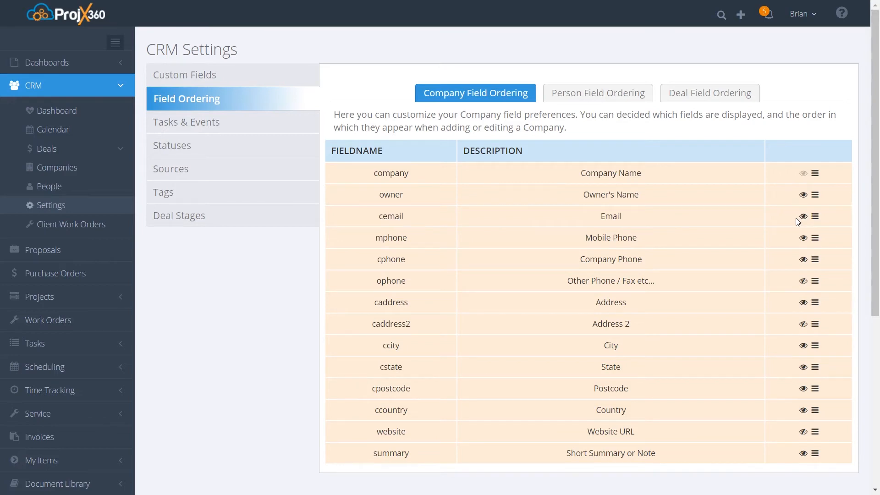
# Step: Review the field ordering for persons and for deals
pyautogui.click(586, 96)
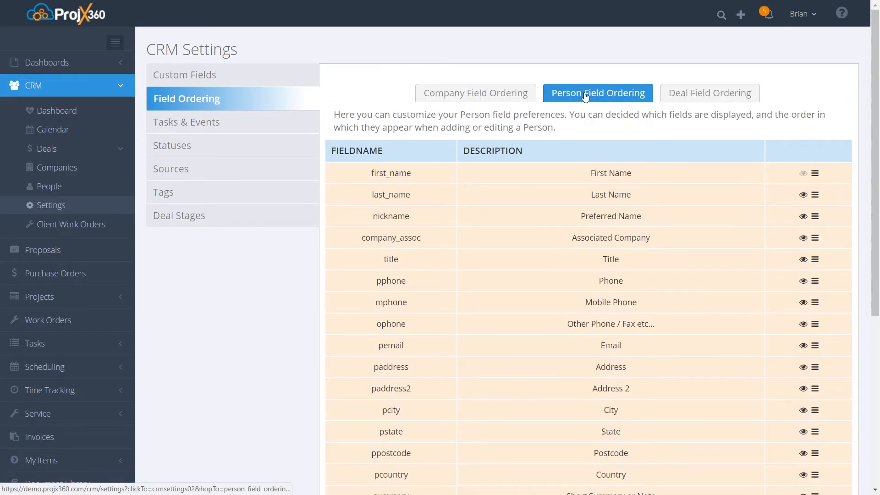
pyautogui.click(705, 94)
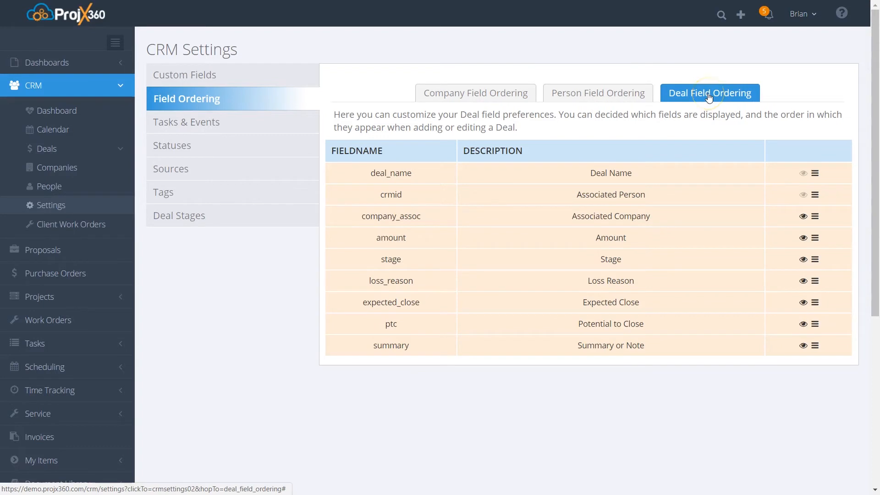
# Step: Move the Call type above To-do in the task and event types list
pyautogui.click(250, 128)
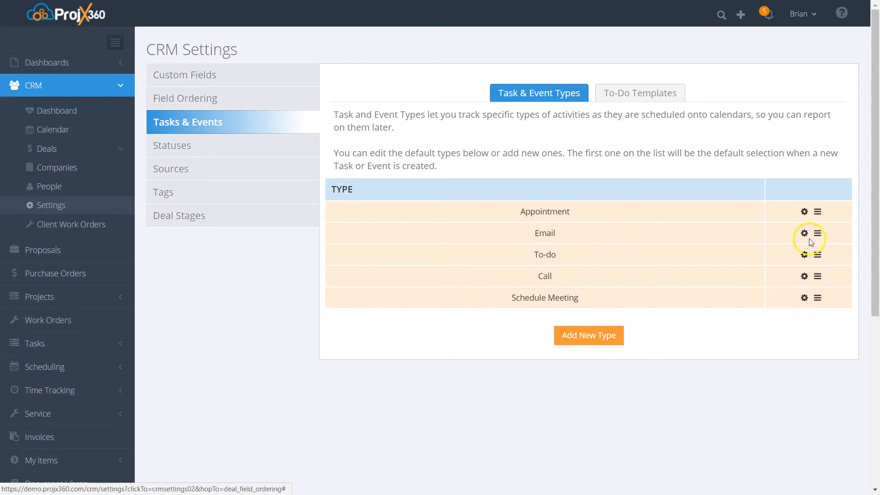
pyautogui.click(805, 212)
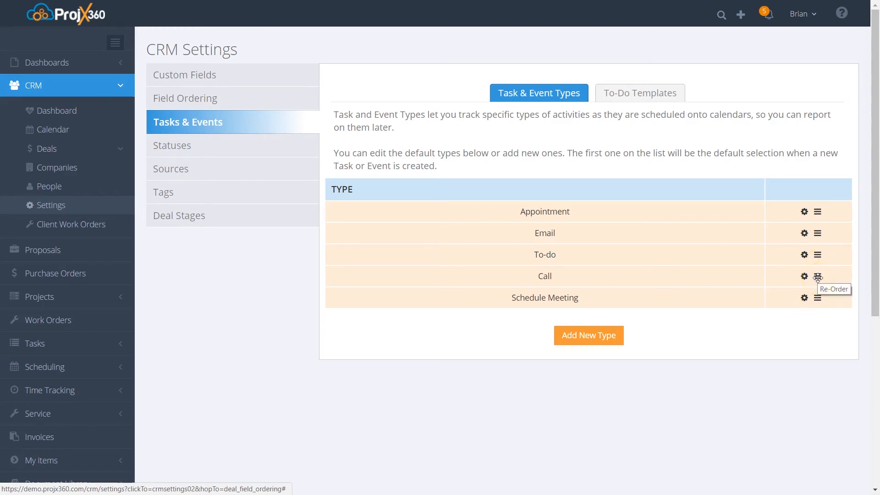
pyautogui.moveTo(818, 278); pyautogui.dragTo(816, 253)
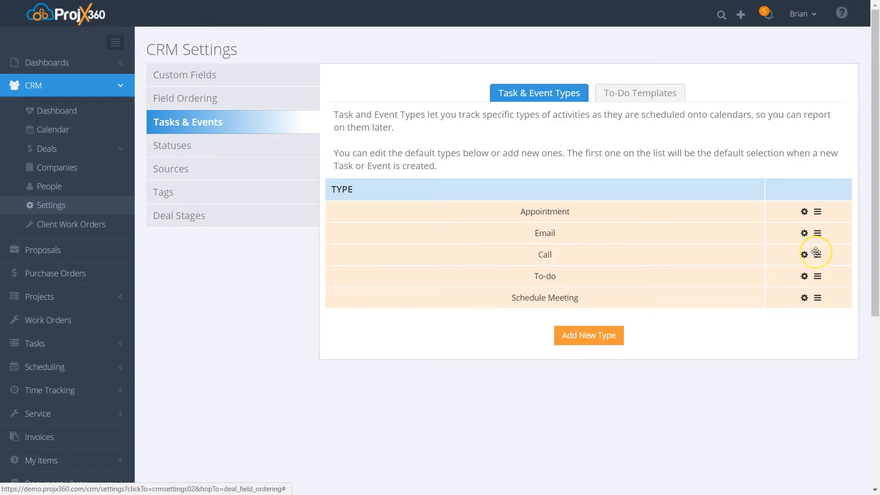
pyautogui.click(605, 345)
pyautogui.click(409, 67)
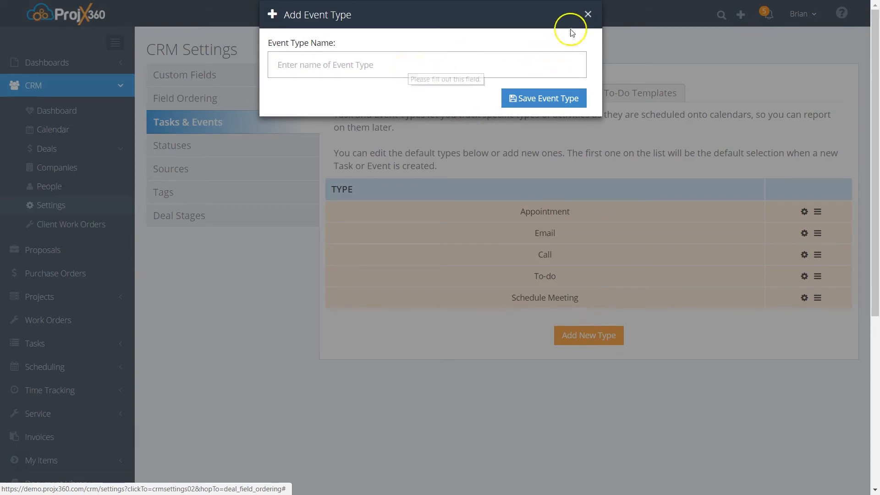
pyautogui.click(588, 14)
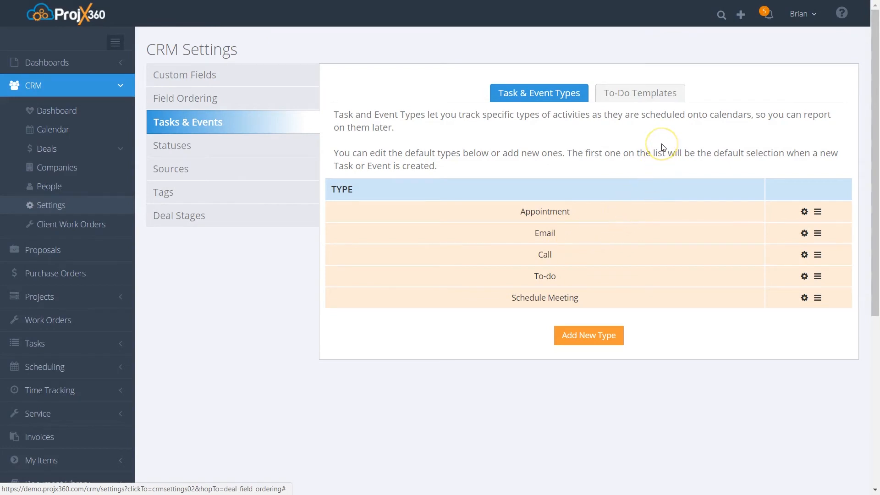
# Step: Open the "Deals - Sales Template" to-do template for editing
pyautogui.click(651, 96)
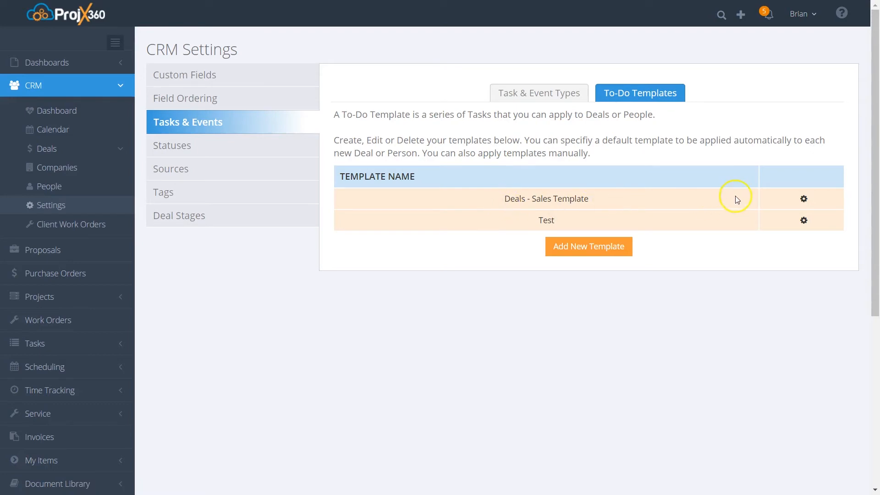
pyautogui.moveTo(805, 200)
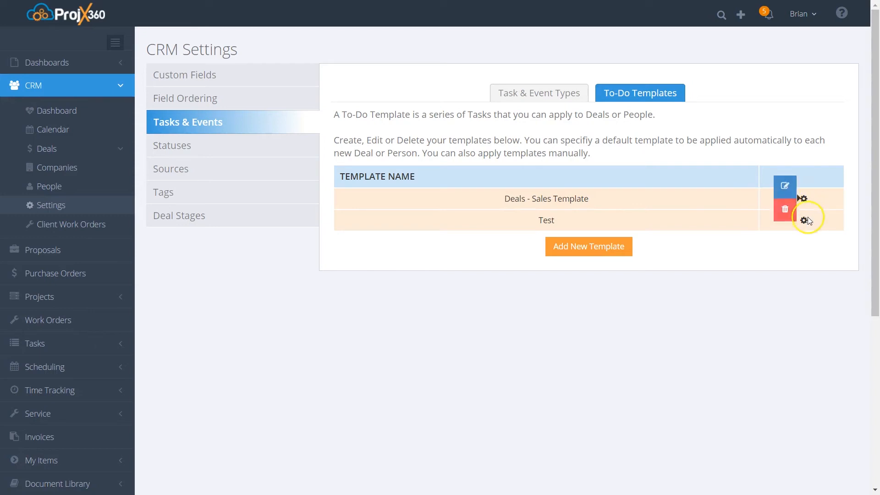
pyautogui.click(786, 186)
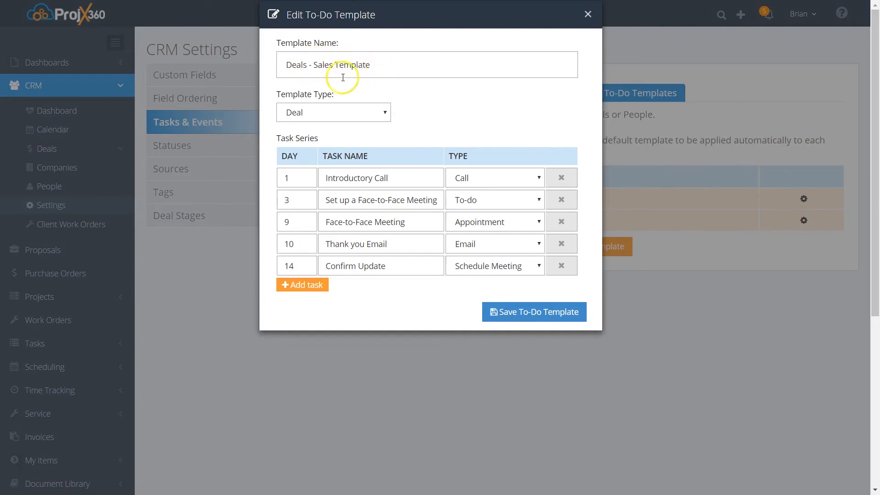
# Step: Review the type choices and task series of the Deals - Sales Template, and inspect the blank form for a new to-do template
pyautogui.click(345, 113)
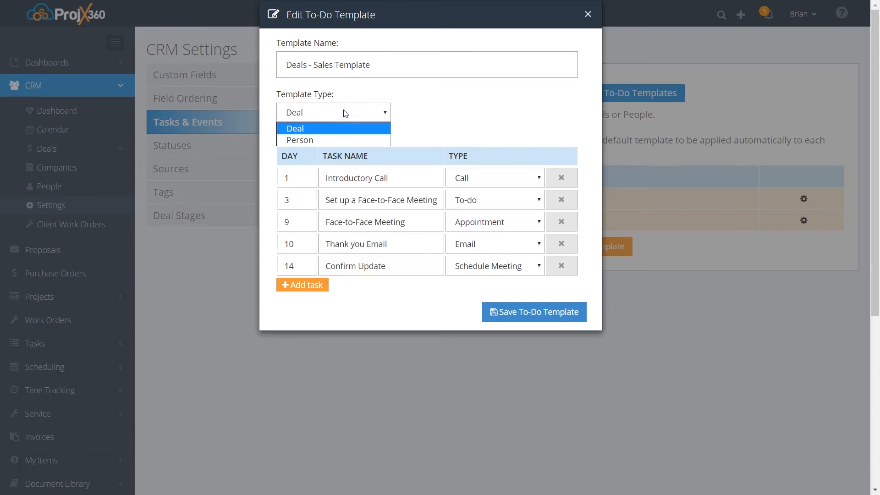
pyautogui.click(345, 113)
pyautogui.click(339, 179)
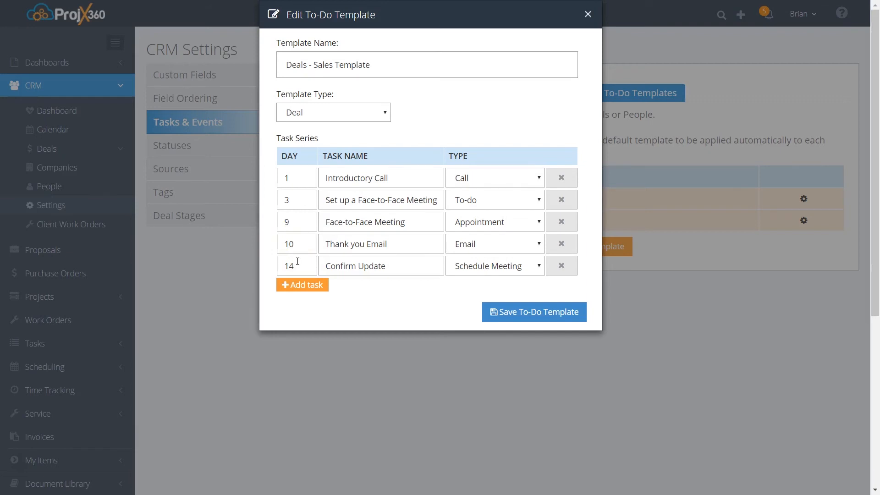
pyautogui.click(592, 13)
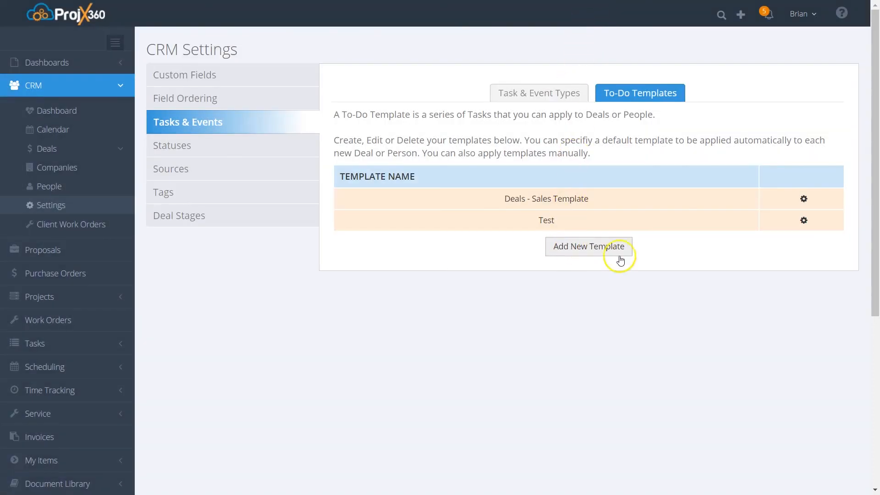
pyautogui.click(577, 255)
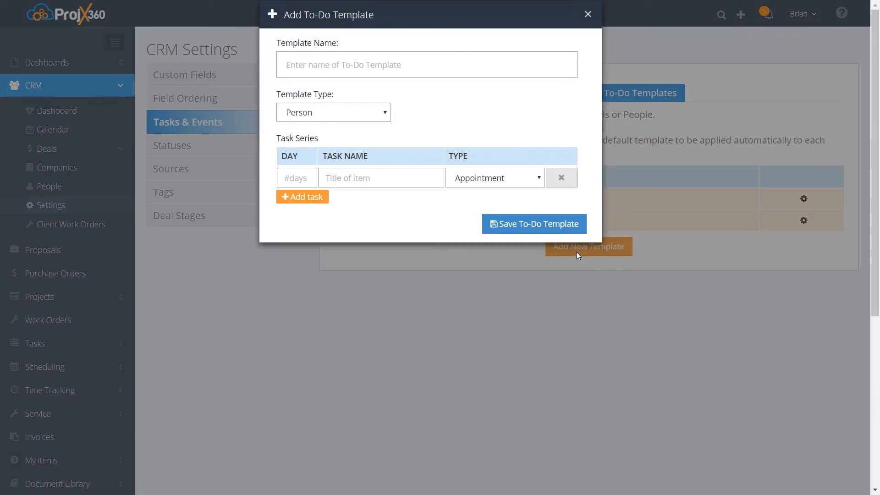
pyautogui.click(588, 16)
# Step: Move the Warm status above Follow-up in the CRM statuses list
pyautogui.click(178, 146)
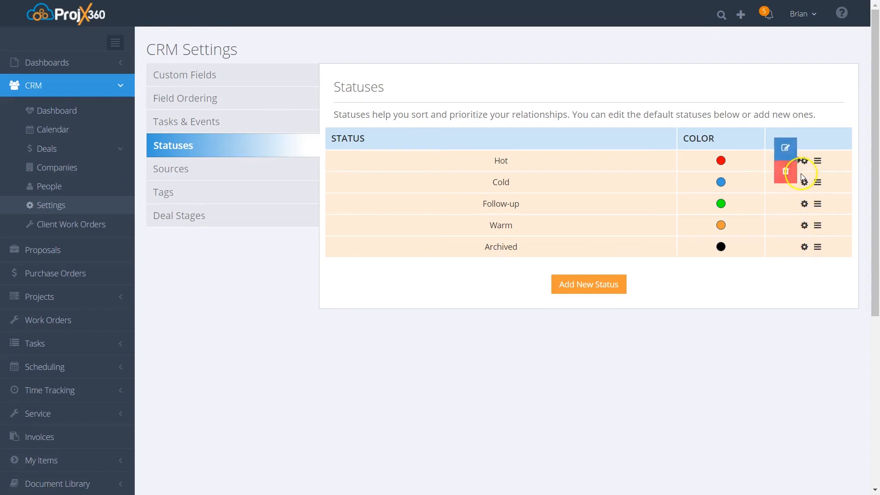
pyautogui.click(596, 283)
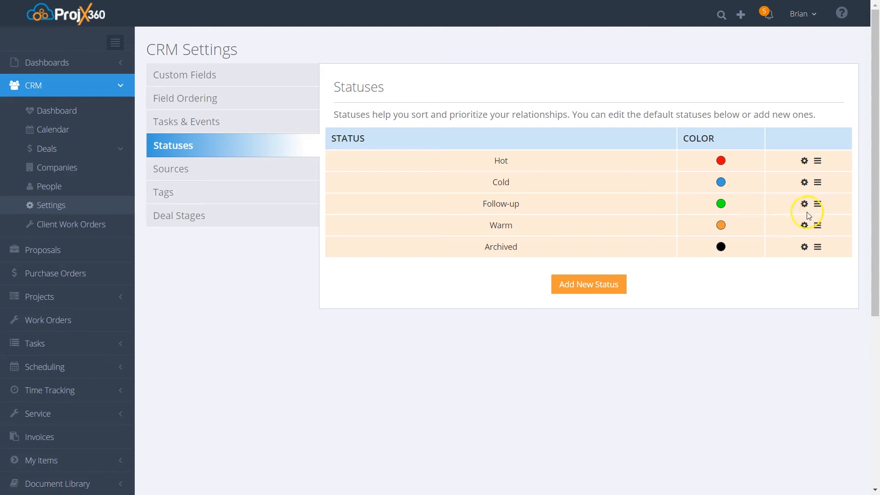
pyautogui.moveTo(810, 248)
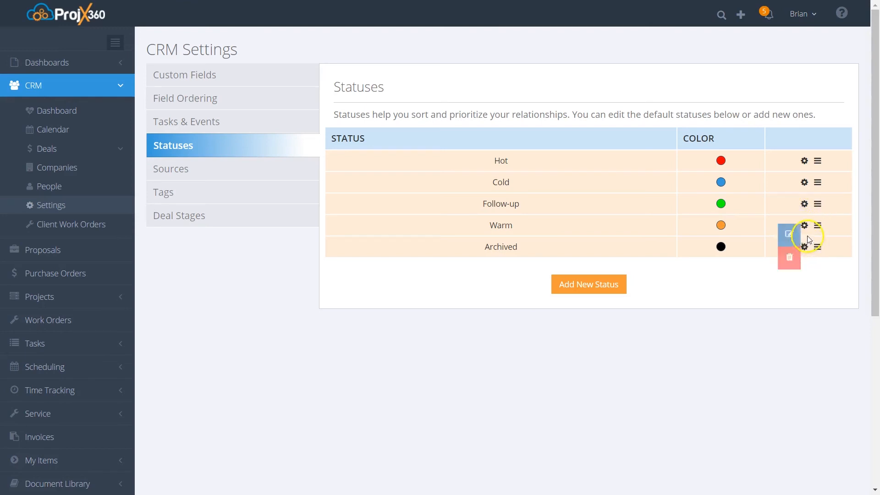
pyautogui.moveTo(814, 225); pyautogui.dragTo(807, 201)
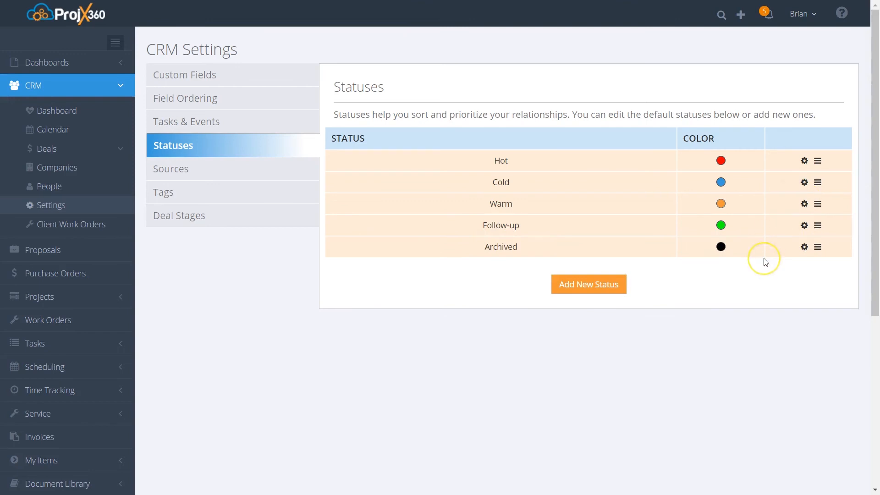
# Step: Add a new CRM source named "JM Wall Development" and save it
pyautogui.click(205, 178)
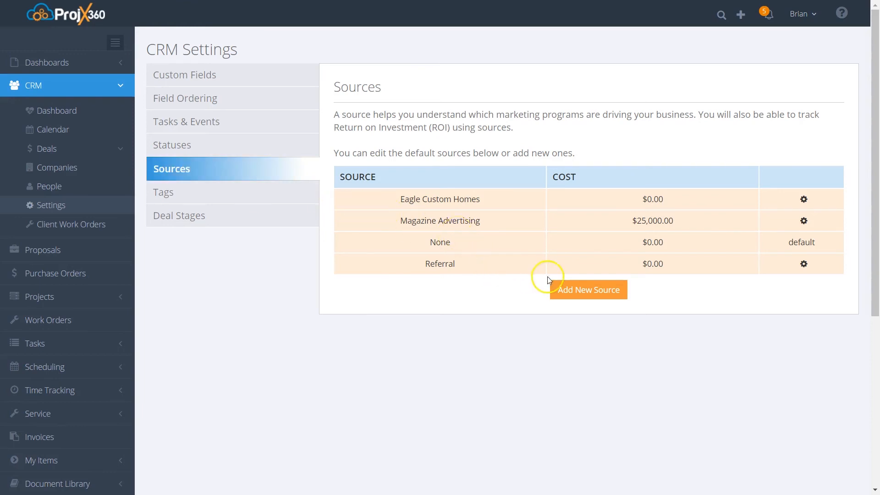
pyautogui.click(567, 291)
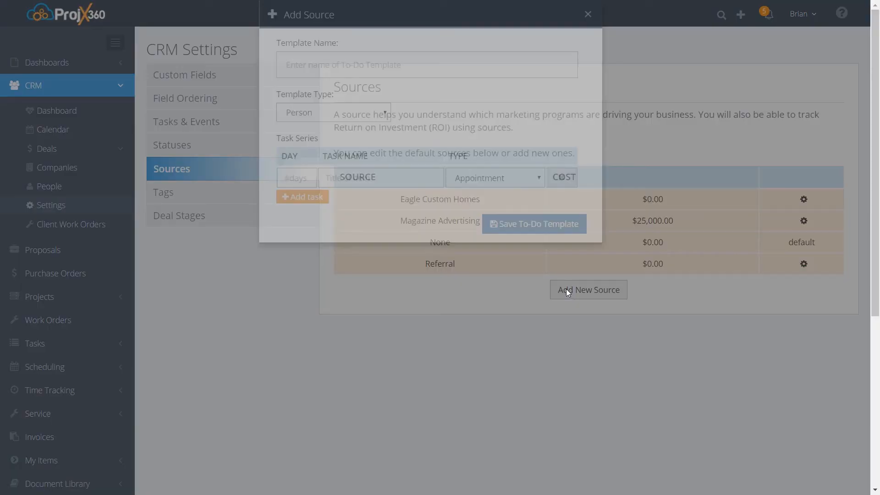
pyautogui.click(328, 70)
pyautogui.write('JM Wall ')
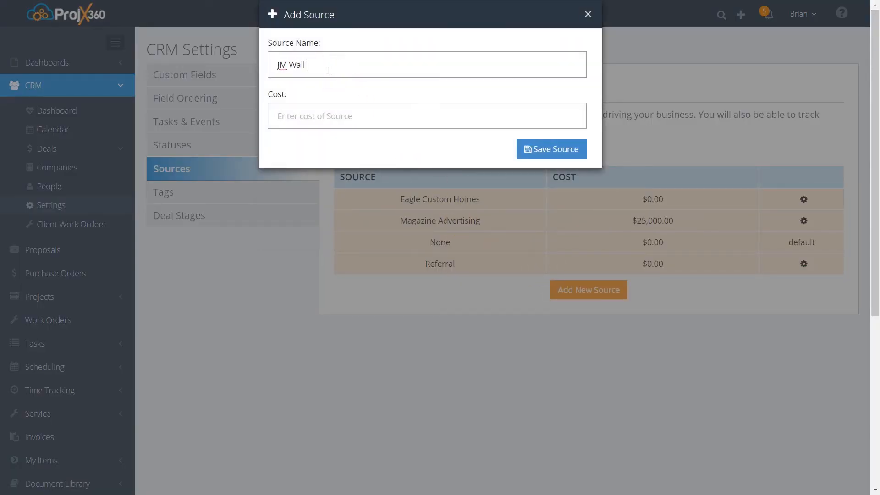
pyautogui.write('Development')
pyautogui.click(329, 115)
pyautogui.click(562, 149)
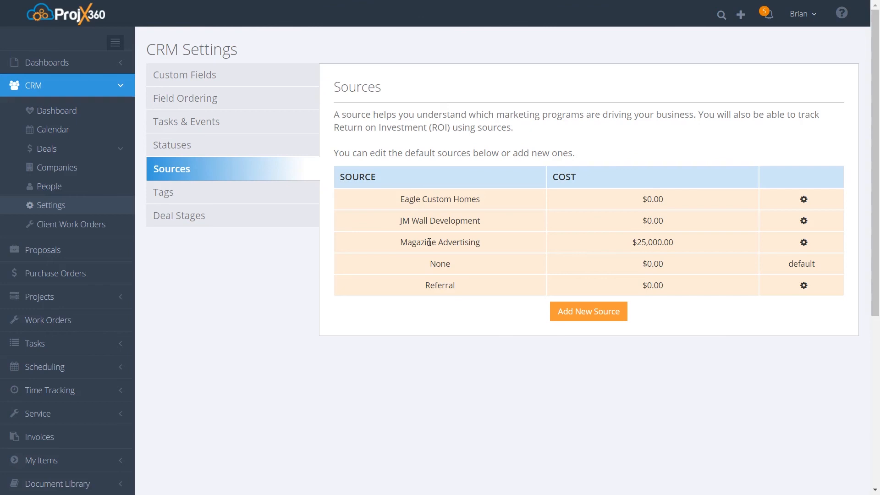
# Step: Look at the edit and delete options available for the existing sources
pyautogui.click(803, 285)
pyautogui.click(801, 238)
pyautogui.click(804, 221)
pyautogui.click(805, 201)
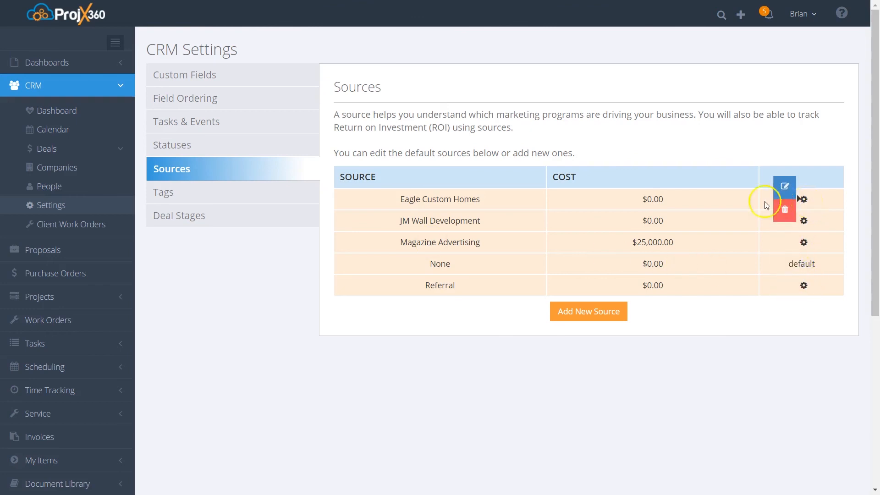
# Step: Review the CRM tags, the blank form for adding a tag, and the edit and delete options of existing tags
pyautogui.click(199, 198)
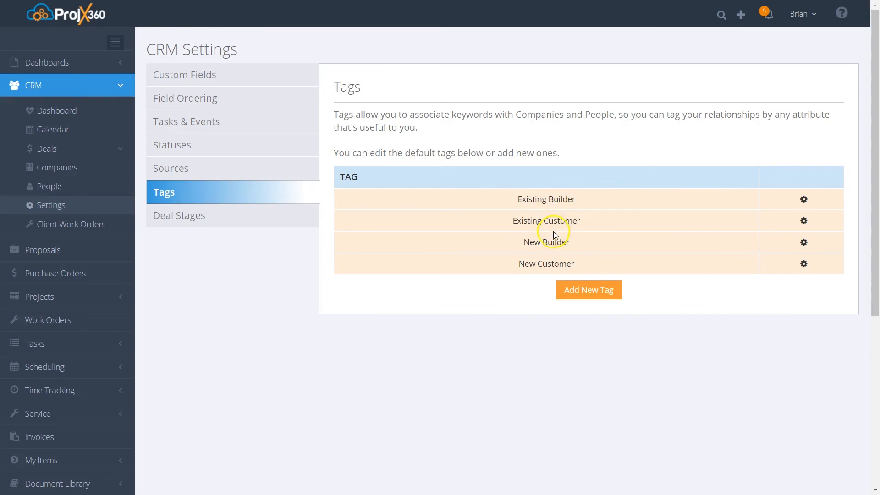
pyautogui.click(576, 293)
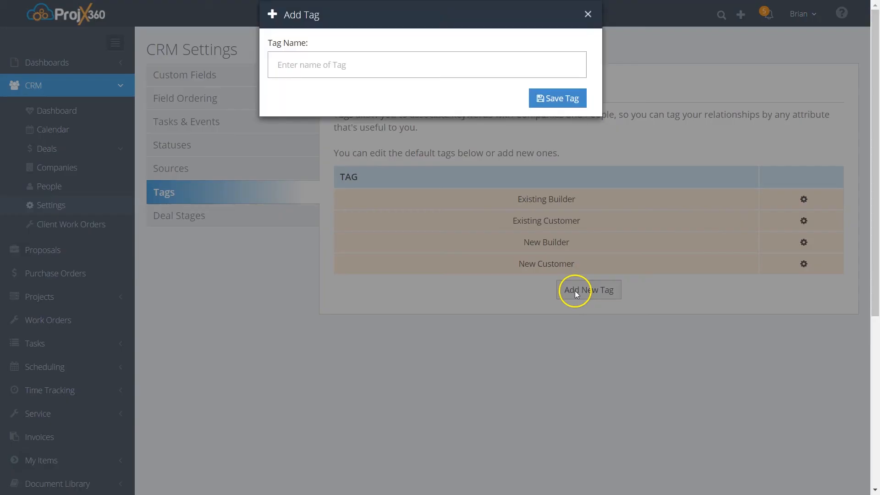
pyautogui.click(589, 15)
pyautogui.click(804, 199)
pyautogui.click(804, 264)
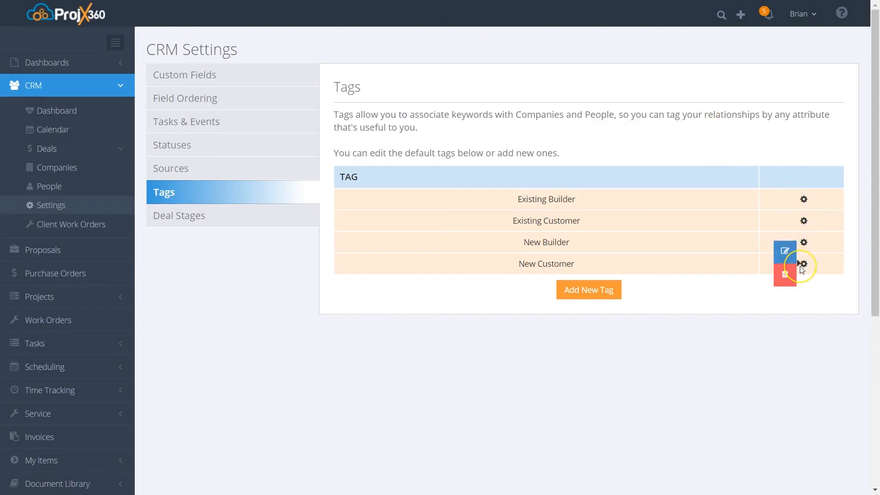
pyautogui.click(658, 269)
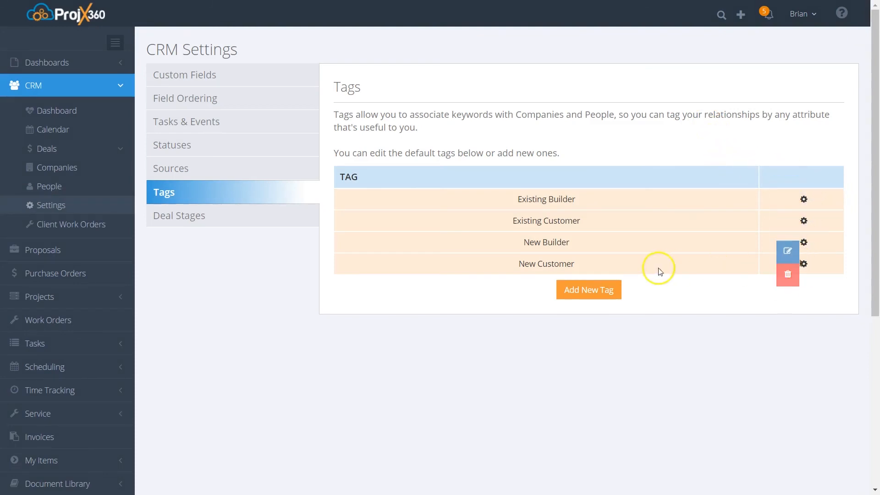
# Step: Review the deal stages with their probabilities and inspect the blank form for adding a deal stage
pyautogui.click(198, 223)
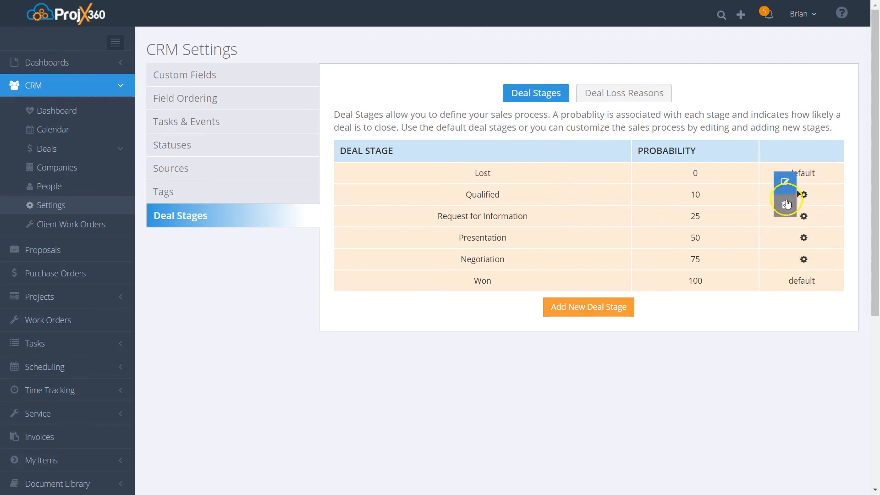
pyautogui.click(595, 313)
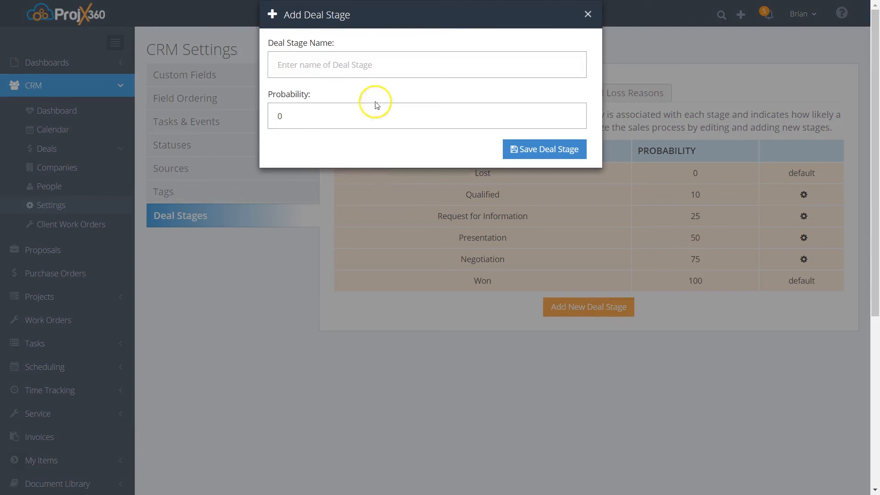
pyautogui.click(583, 15)
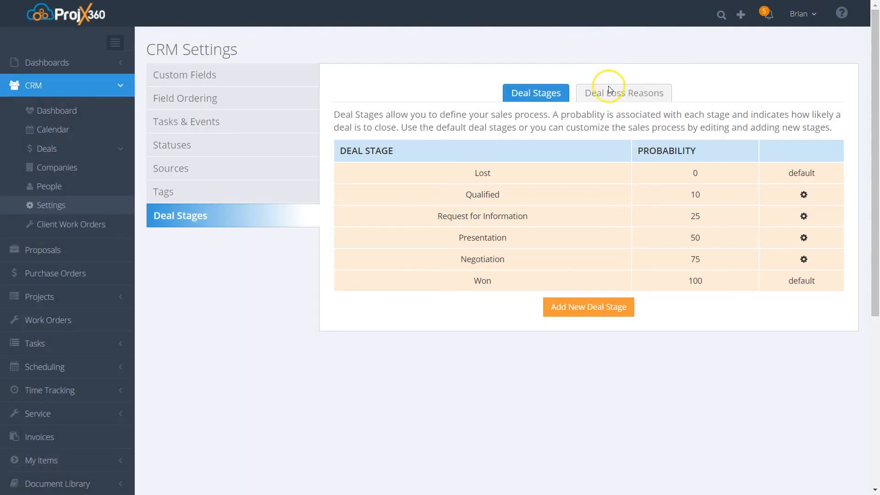
# Step: Review the deal loss reasons and inspect the blank form for adding a loss reason
pyautogui.click(605, 98)
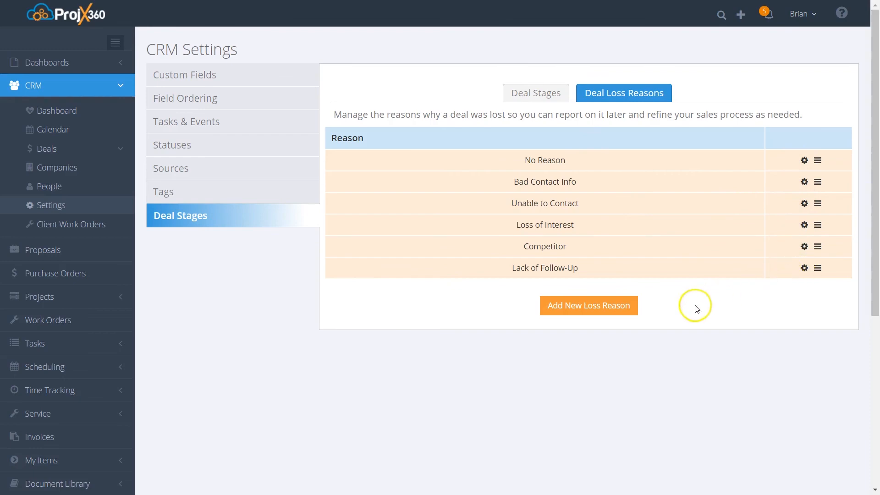
pyautogui.click(602, 313)
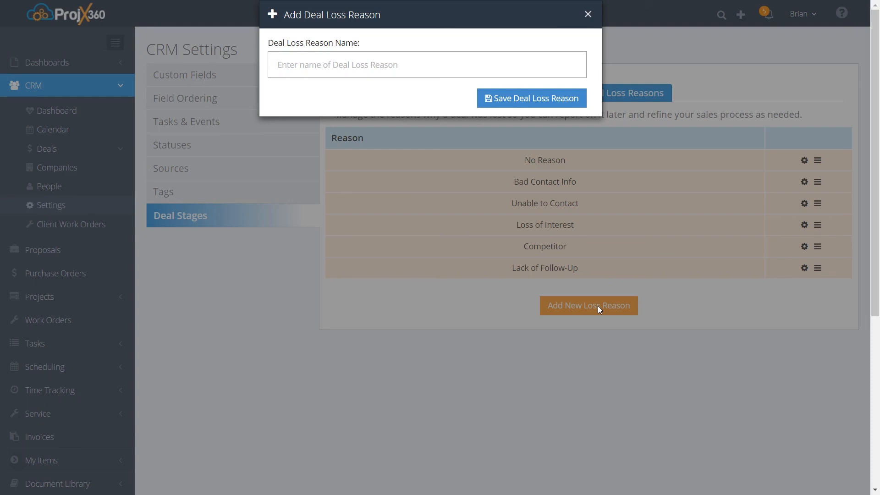
pyautogui.click(587, 17)
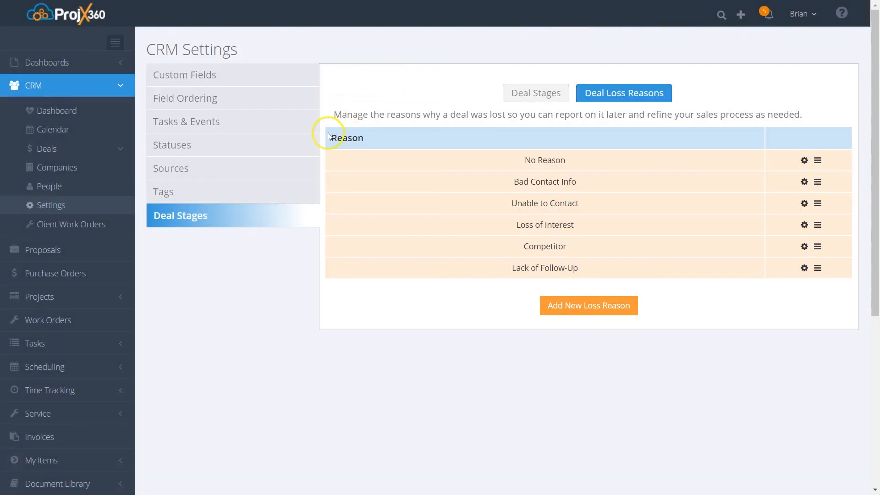